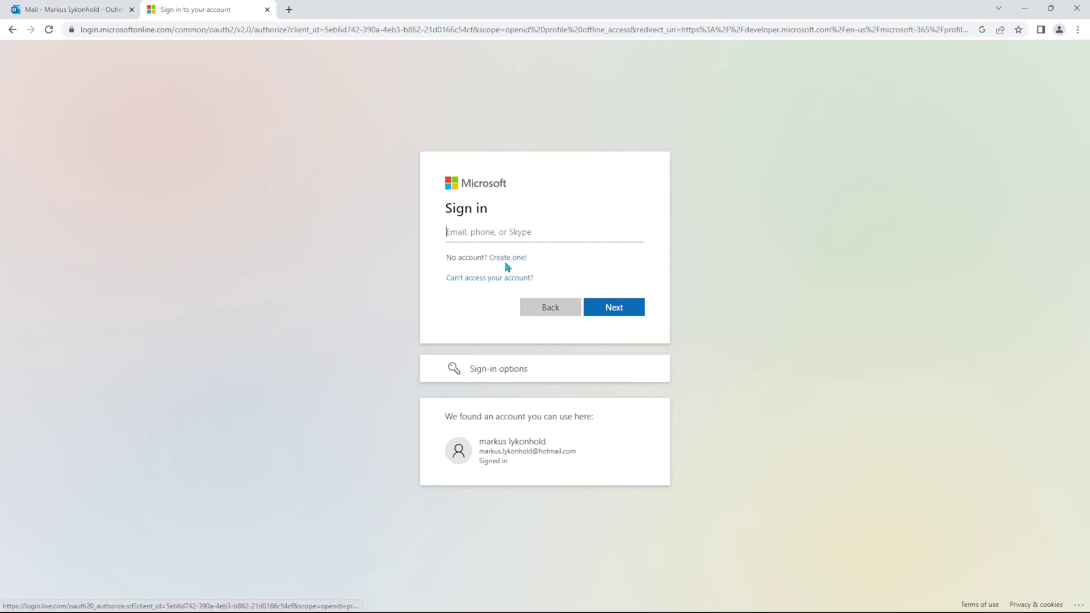
# Step: Sign in with the existing Microsoft account and its password
pyautogui.click(522, 462)
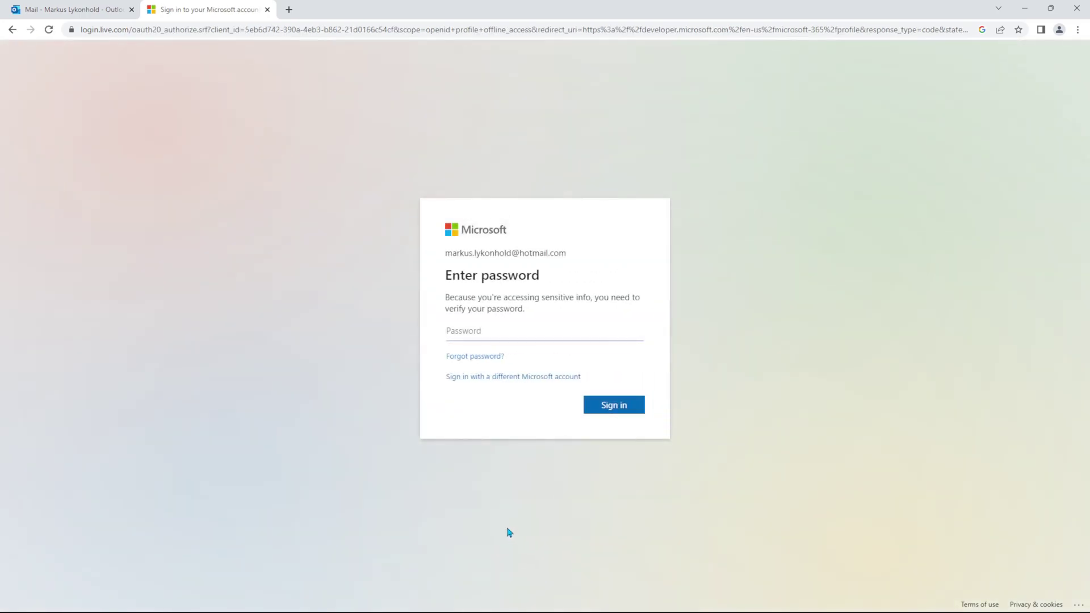
pyautogui.write('••••••••')
pyautogui.click(614, 405)
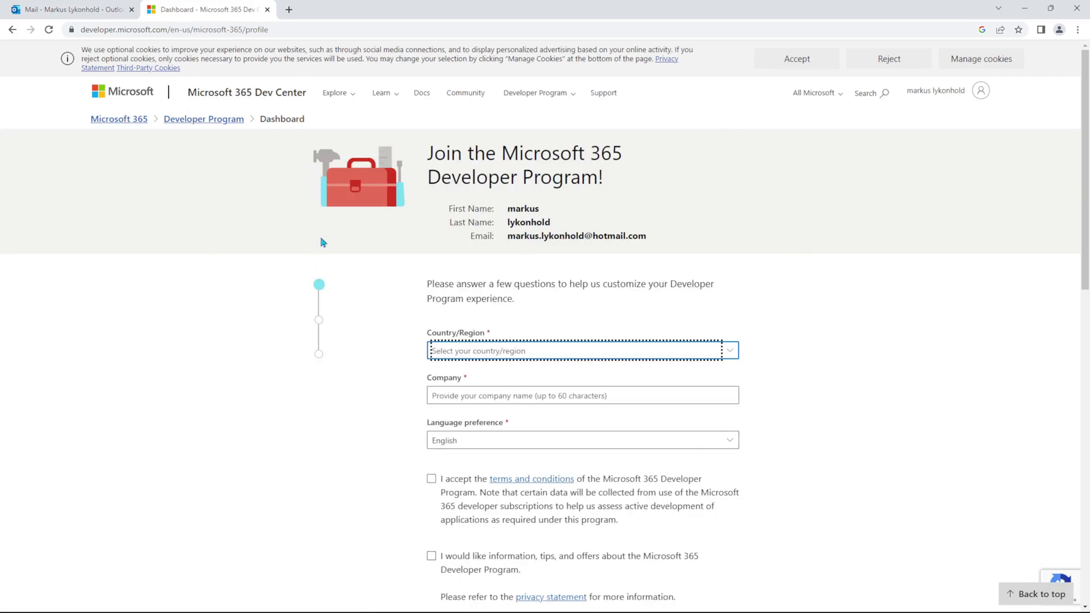
# Step: Set Country/Region to Sweden on the developer program join form
pyautogui.scroll(-2, 341, 392)
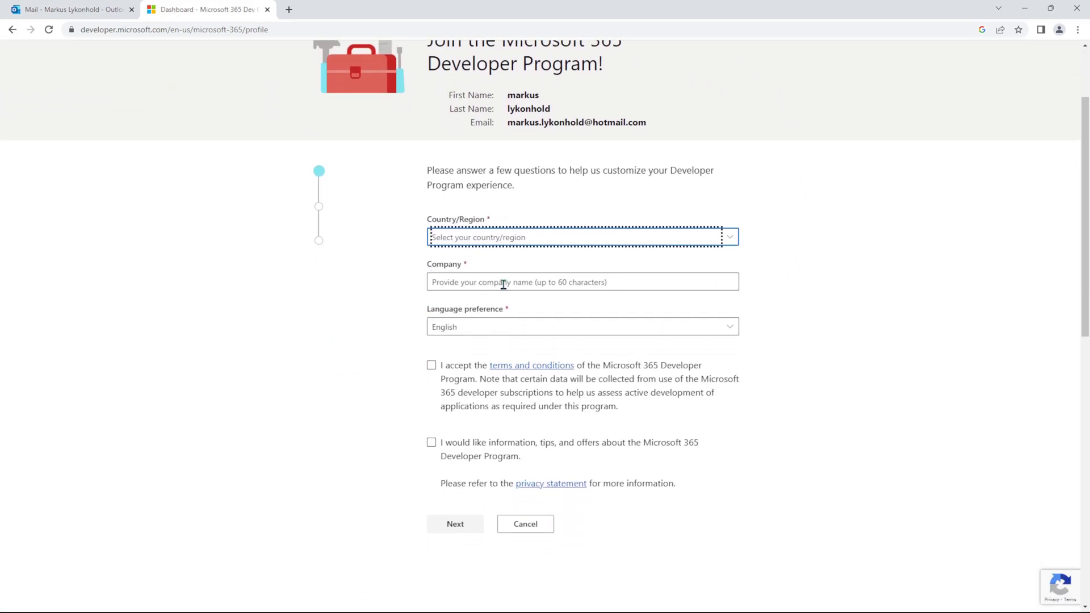
pyautogui.click(532, 236)
pyautogui.scroll(-20, 525, 241)
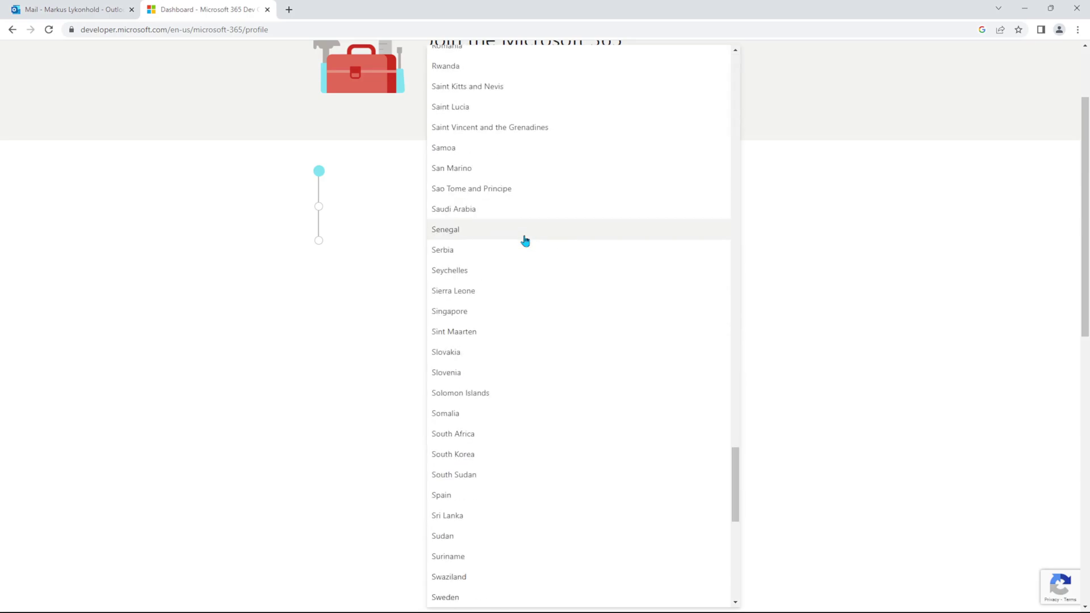
pyautogui.click(470, 597)
# Step: Enter the company name, accept the developer program terms, and go to the next question
pyautogui.click(498, 276)
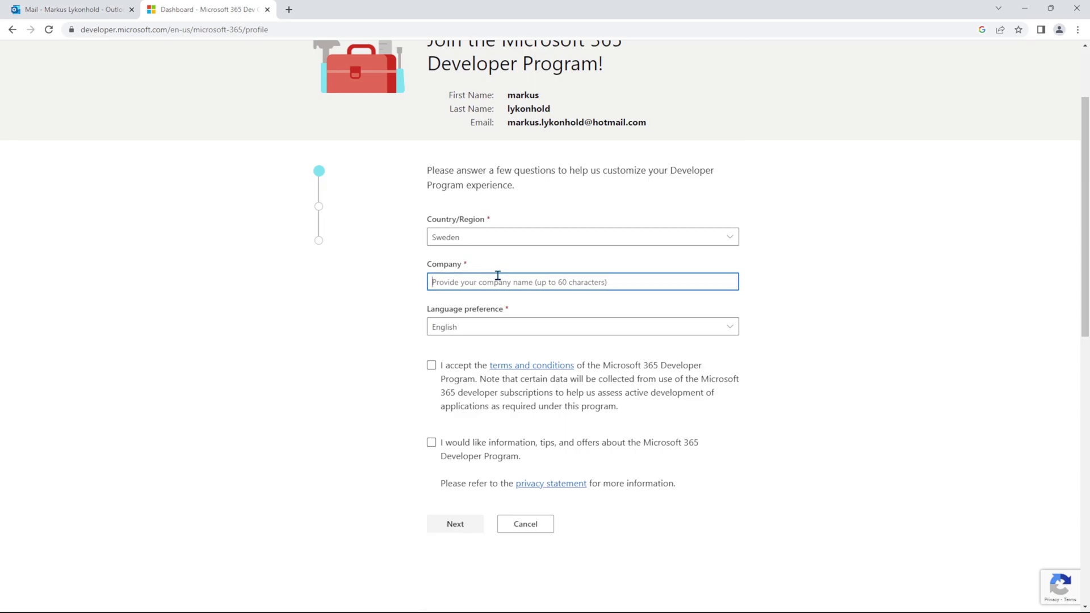
pyautogui.write('markus lykonhold ab')
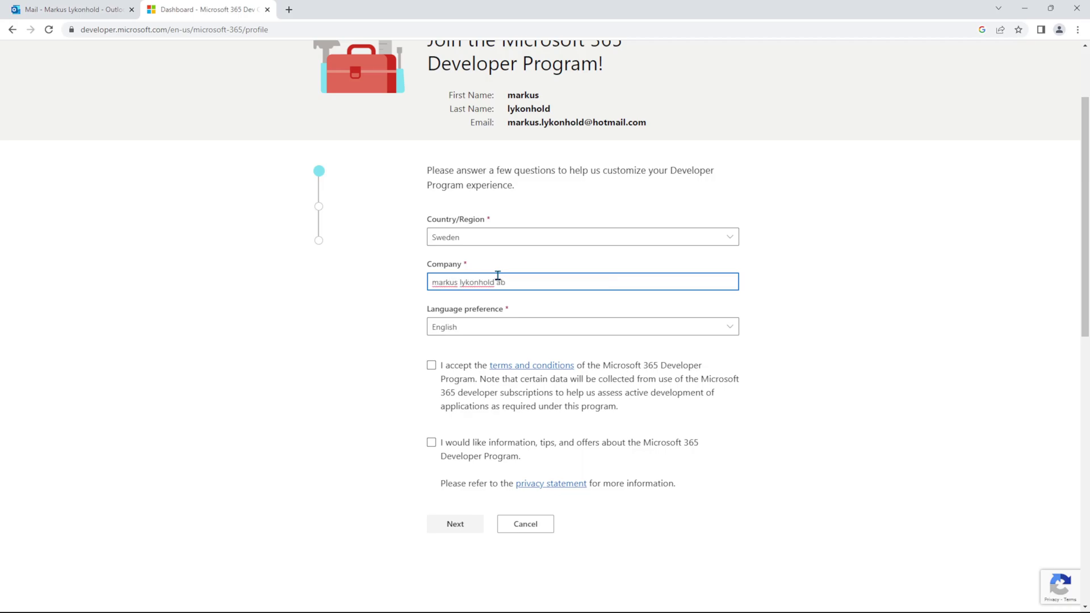
pyautogui.click(375, 307)
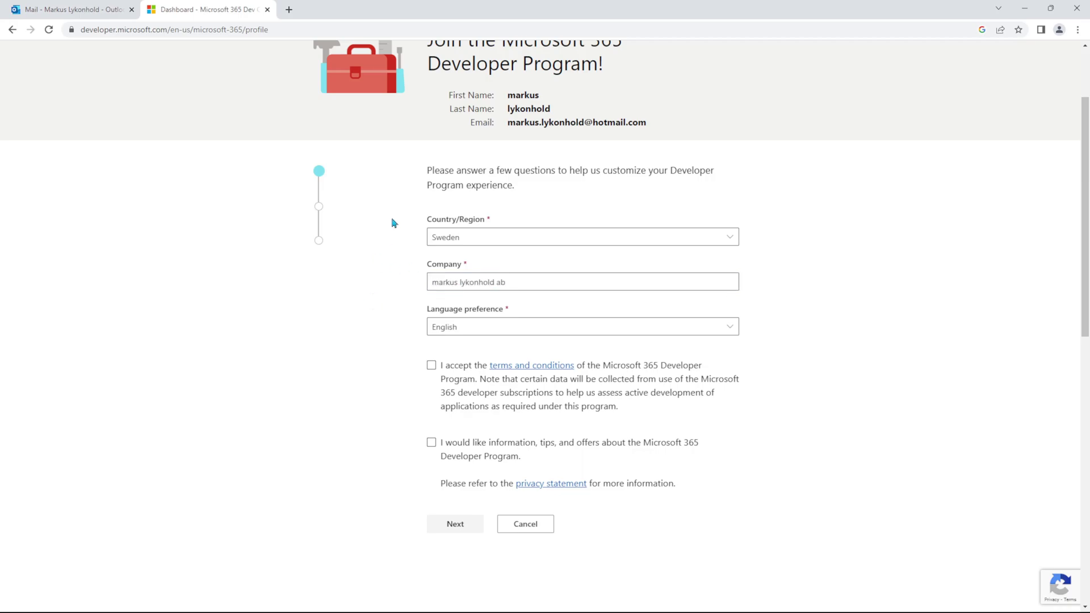
pyautogui.scroll(-1, 365, 331)
pyautogui.click(432, 310)
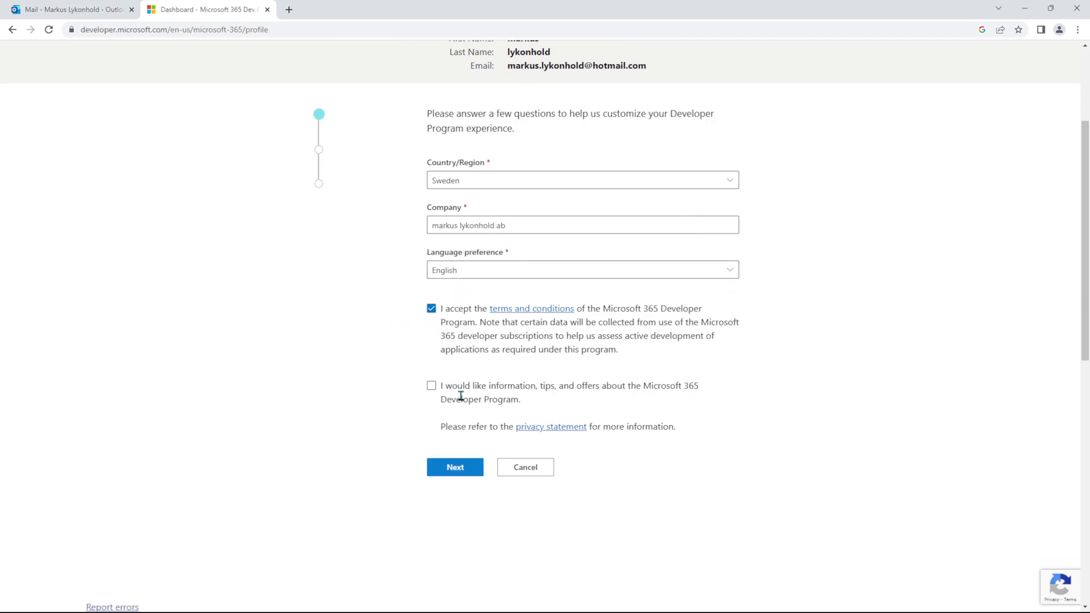
pyautogui.scroll(1, 446, 384)
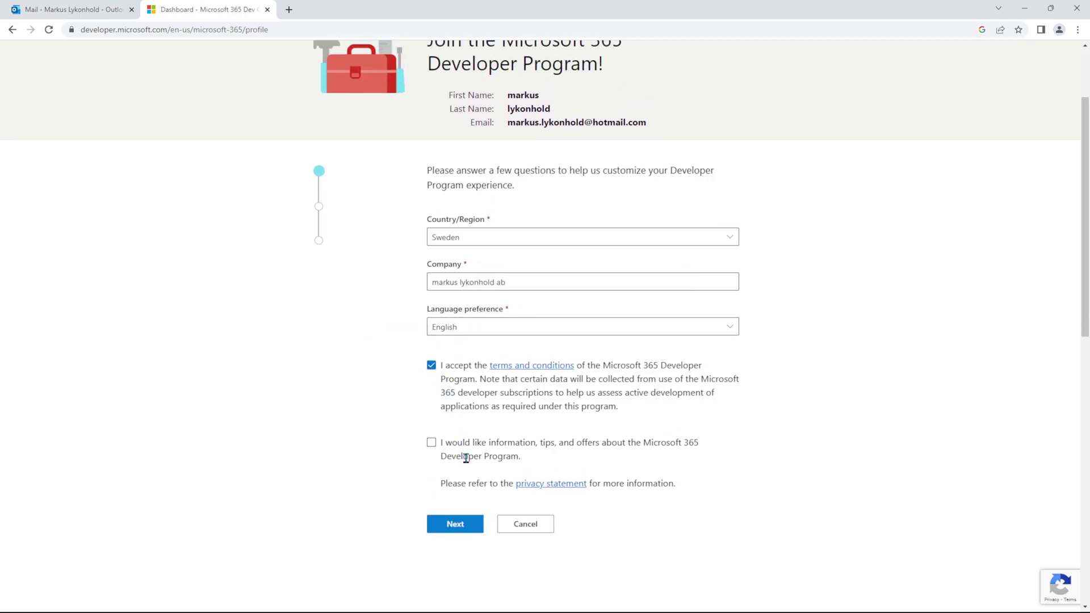
pyautogui.click(456, 525)
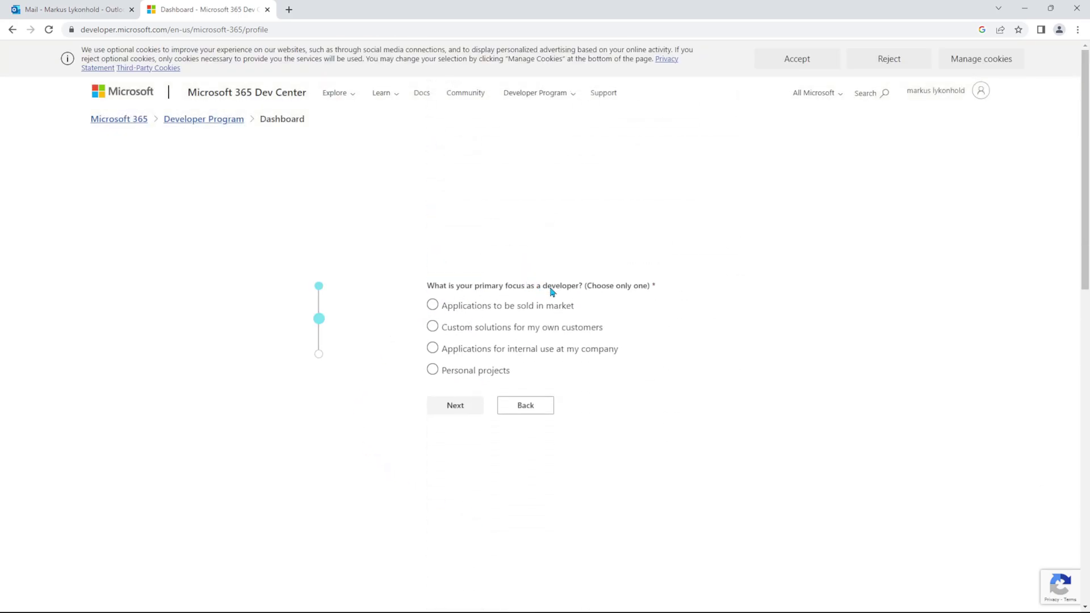
# Step: Choose Personal projects as the developer focus and continue
pyautogui.click(434, 329)
pyautogui.click(433, 369)
pyautogui.click(455, 410)
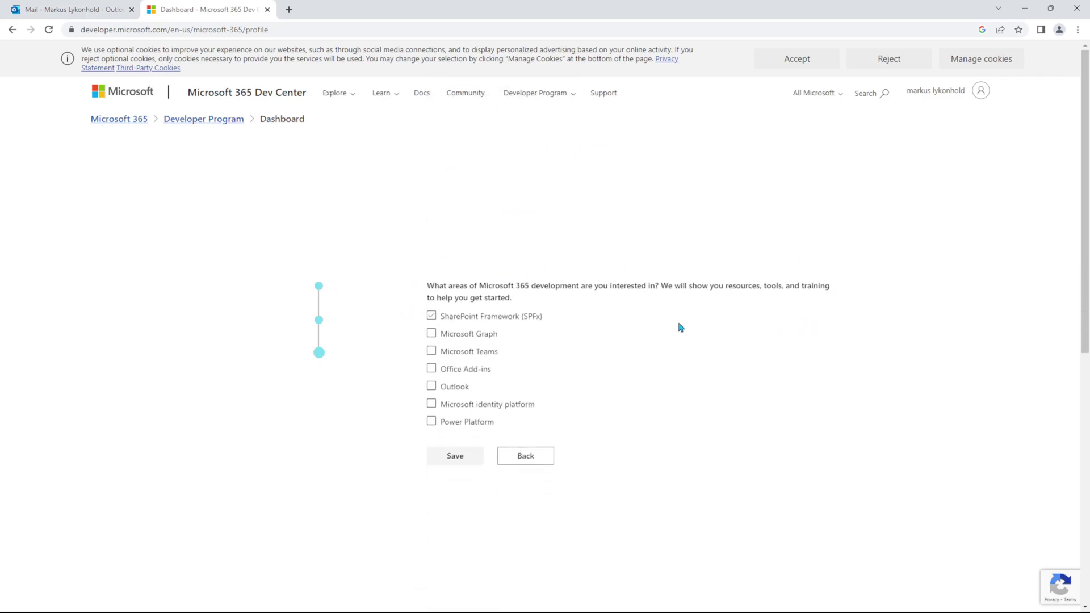
# Step: Tick Power Platform and Microsoft identity platform, then save the developer profile
pyautogui.click(433, 422)
pyautogui.click(435, 426)
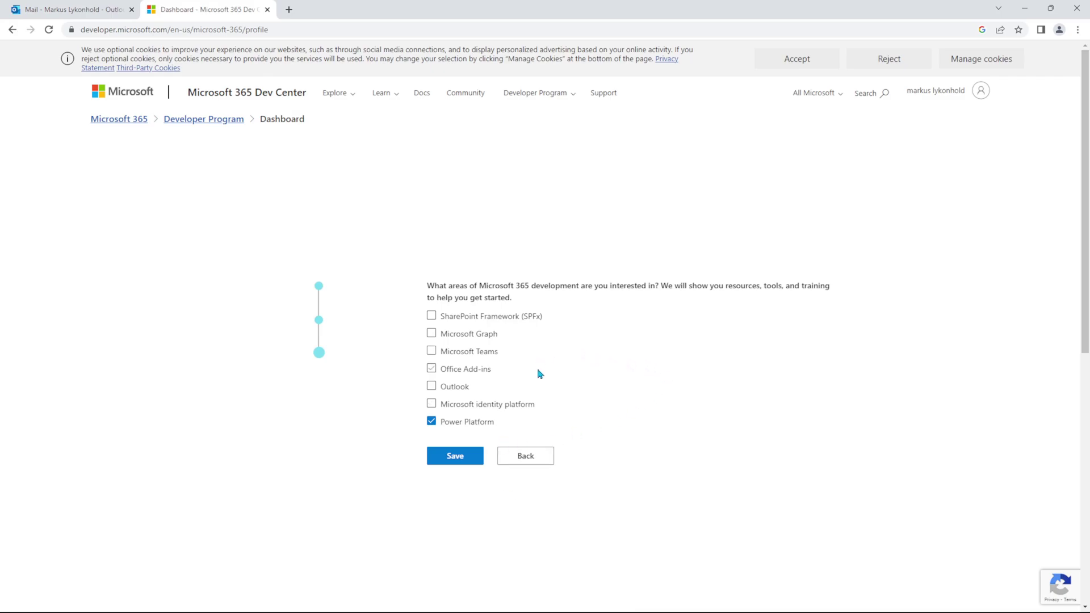
pyautogui.click(468, 406)
pyautogui.click(460, 457)
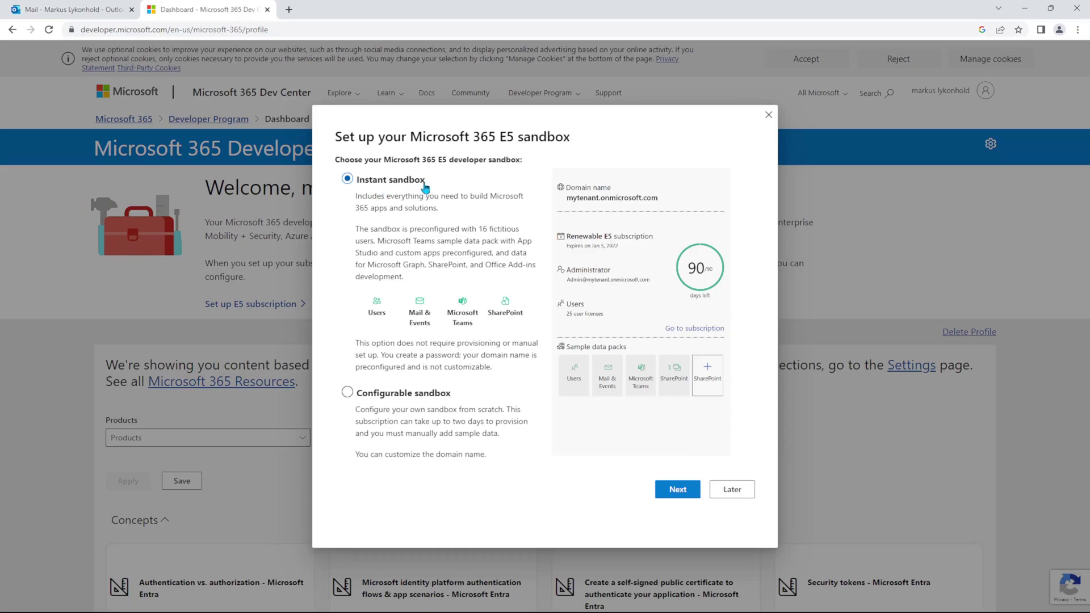
# Step: Pick the Instant sandbox and keep North America (United States - CA) as data center region
pyautogui.click(680, 492)
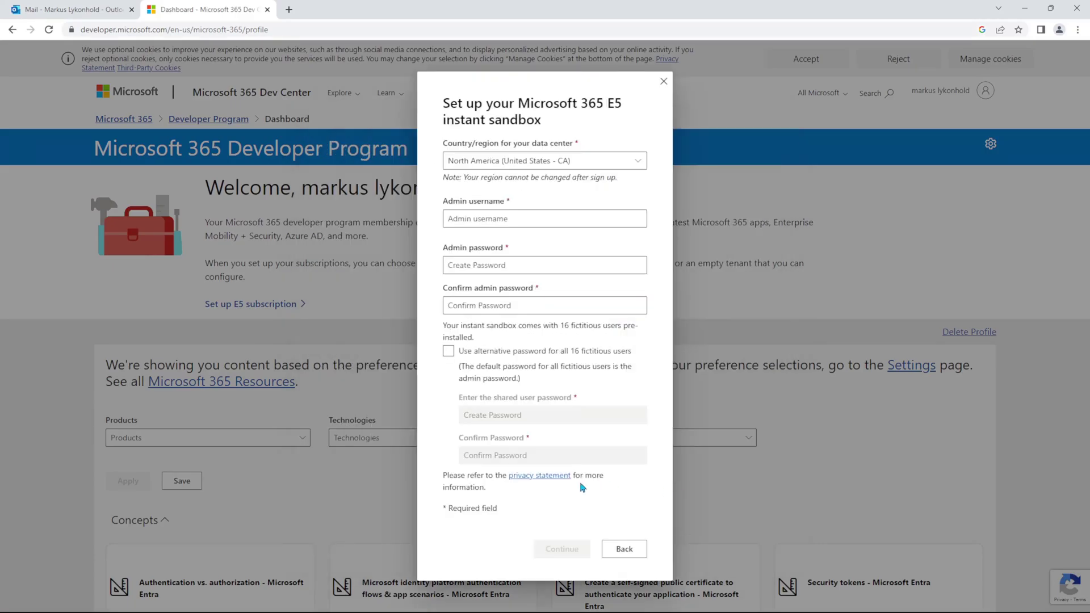
pyautogui.click(582, 164)
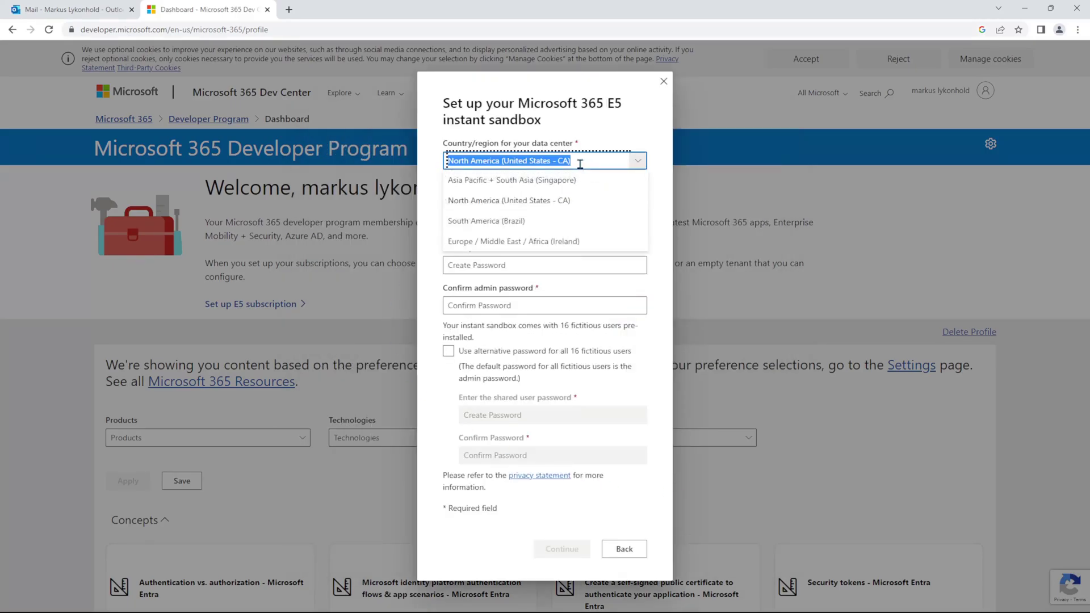
pyautogui.write('South America (Brazil')
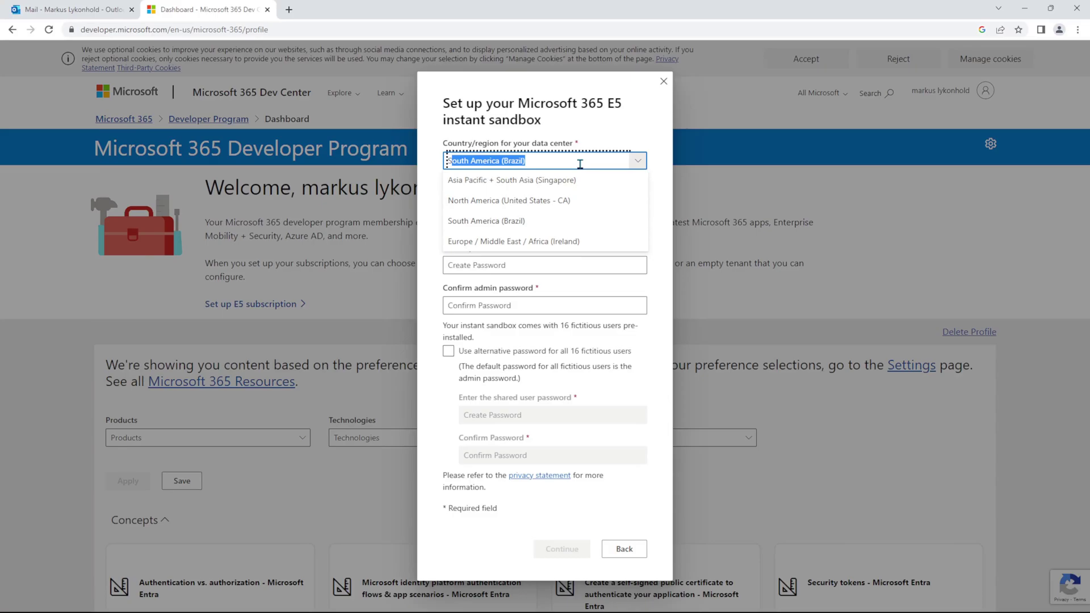
pyautogui.press('BackSpace')
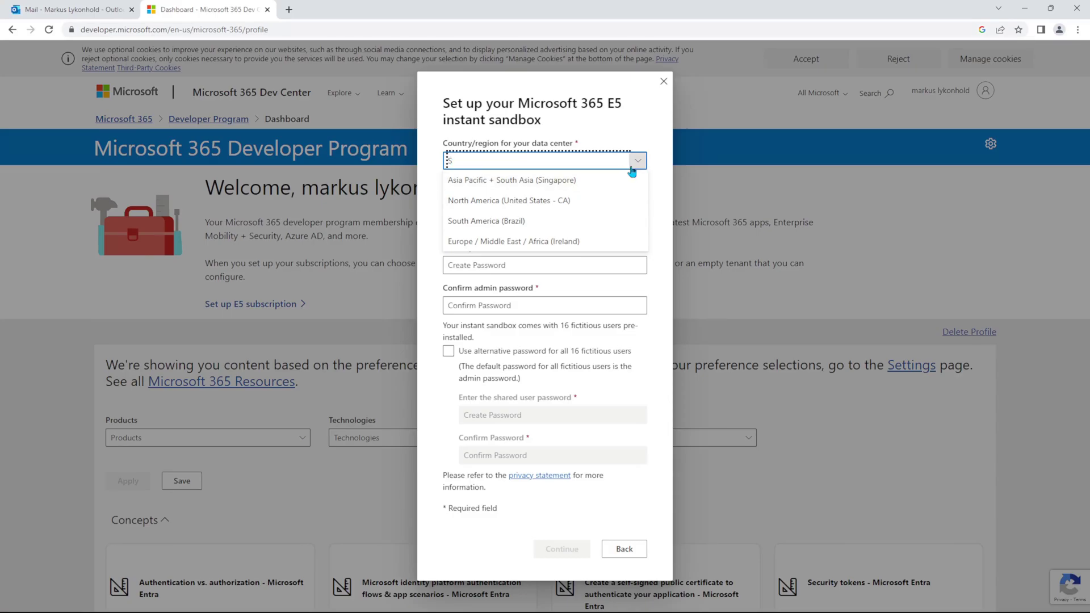
pyautogui.click(487, 201)
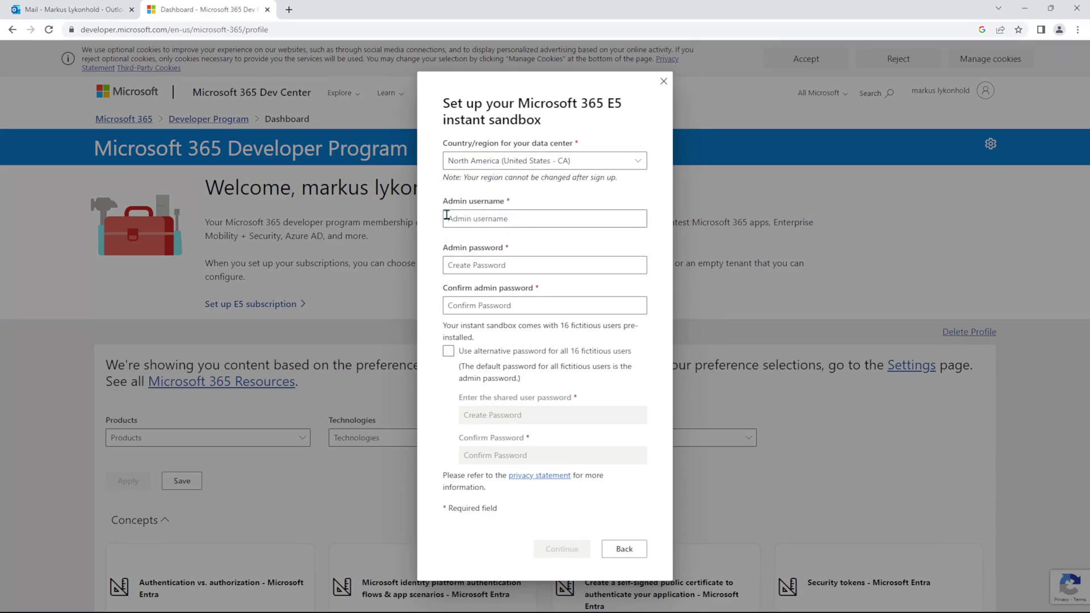
# Step: Enter the admin username and a first admin password
pyautogui.click(484, 224)
pyautogui.write('admin')
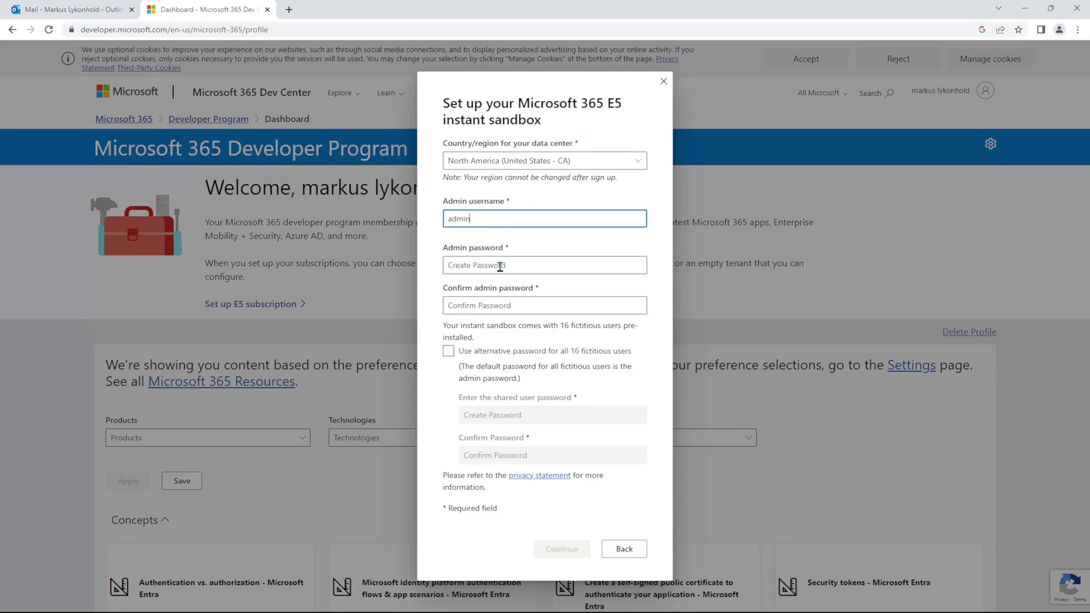
pyautogui.click(500, 266)
pyautogui.write('a')
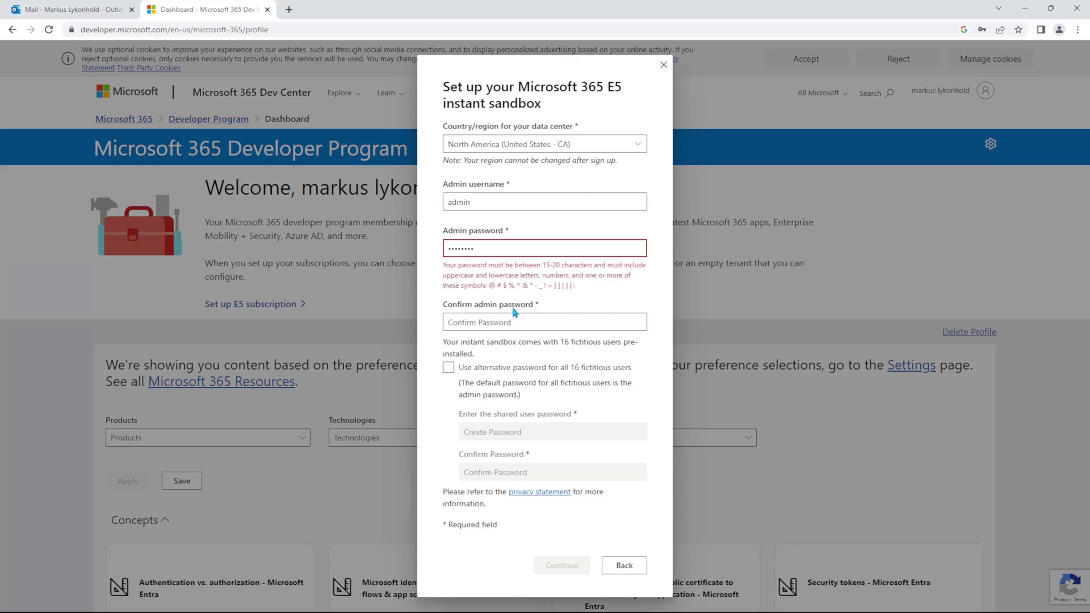
pyautogui.click(514, 318)
pyautogui.click(506, 265)
# Step: Retype the admin password to meet the rules, match the confirmation, and submit the sandbox details
pyautogui.doubleClick(507, 253)
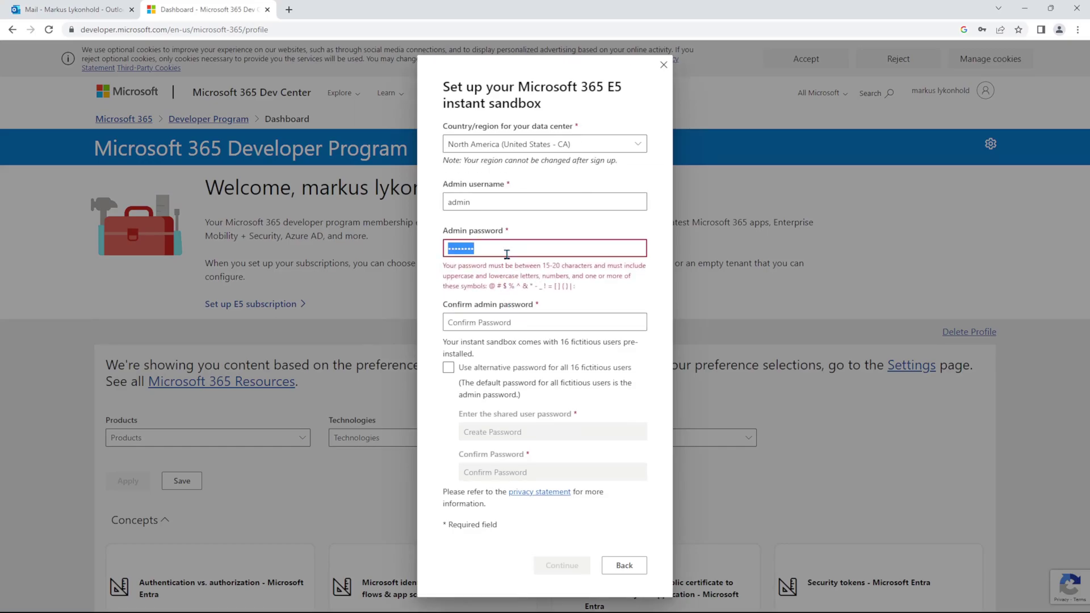
pyautogui.write('Pa')
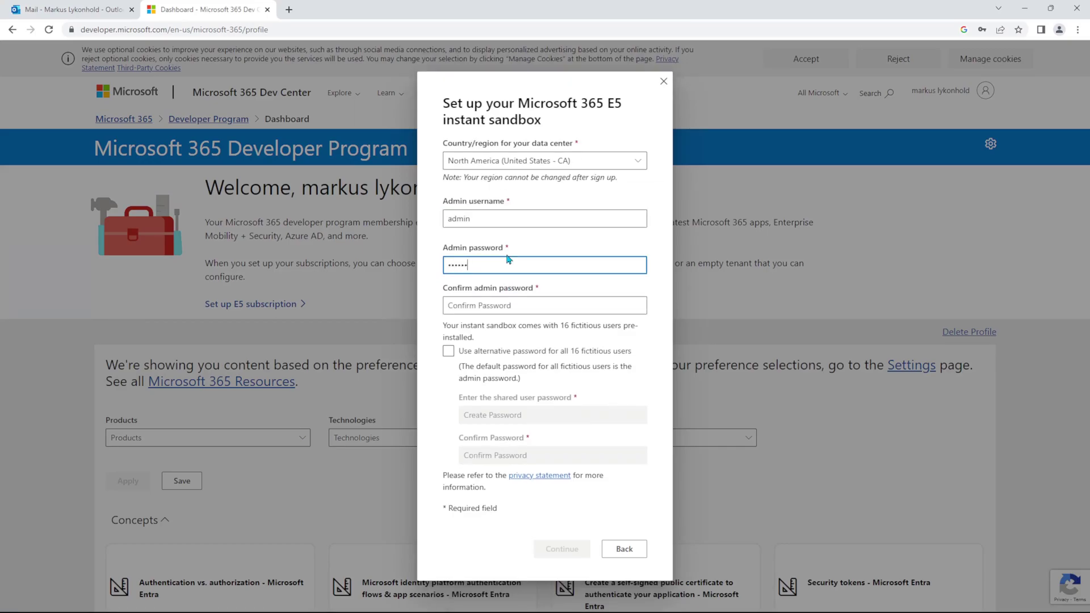
pyautogui.doubleClick(508, 259)
pyautogui.write('P')
pyautogui.press('Tab')
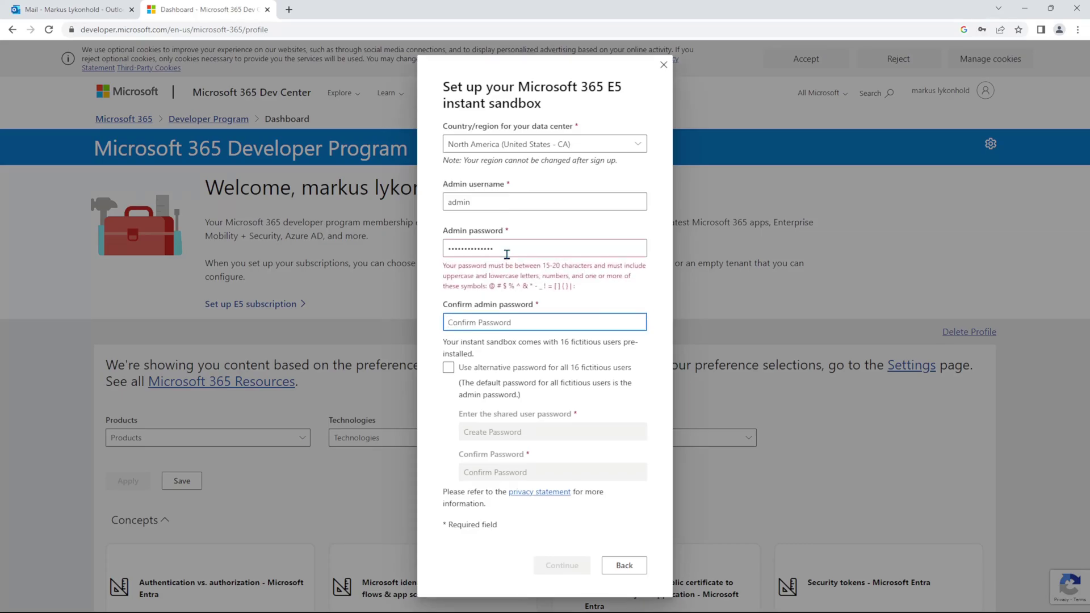
pyautogui.write('Pa!')
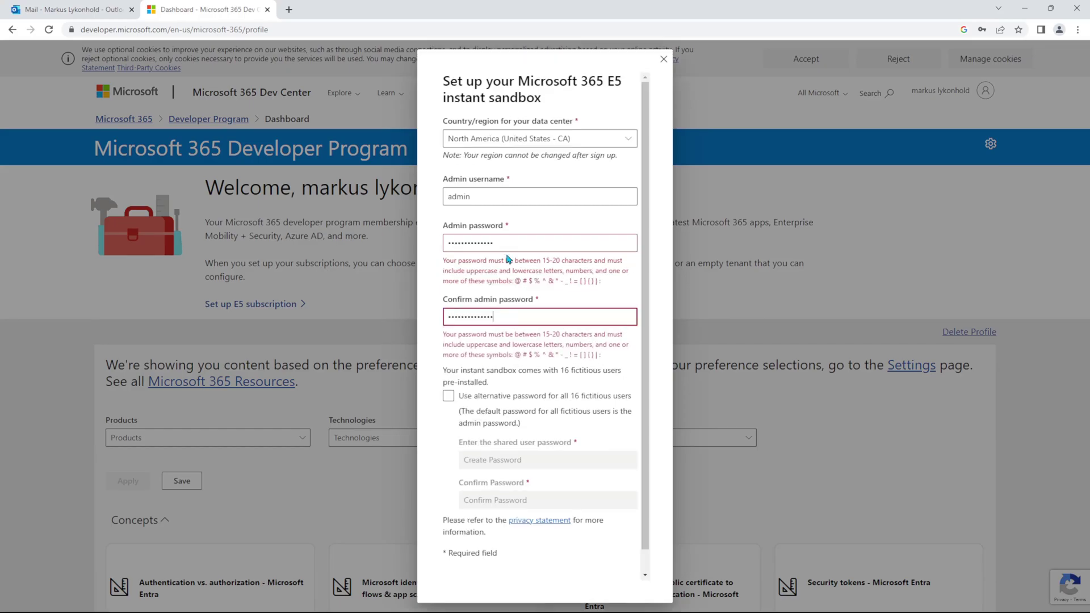
pyautogui.write('!')
pyautogui.click(525, 247)
pyautogui.write('!')
pyautogui.click(541, 281)
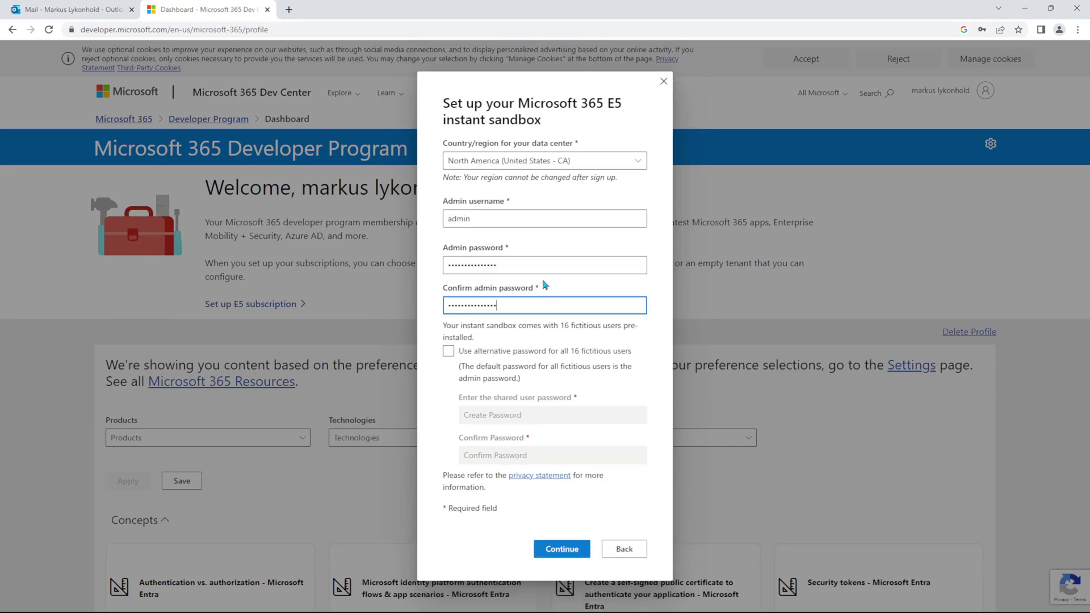
pyautogui.click(562, 322)
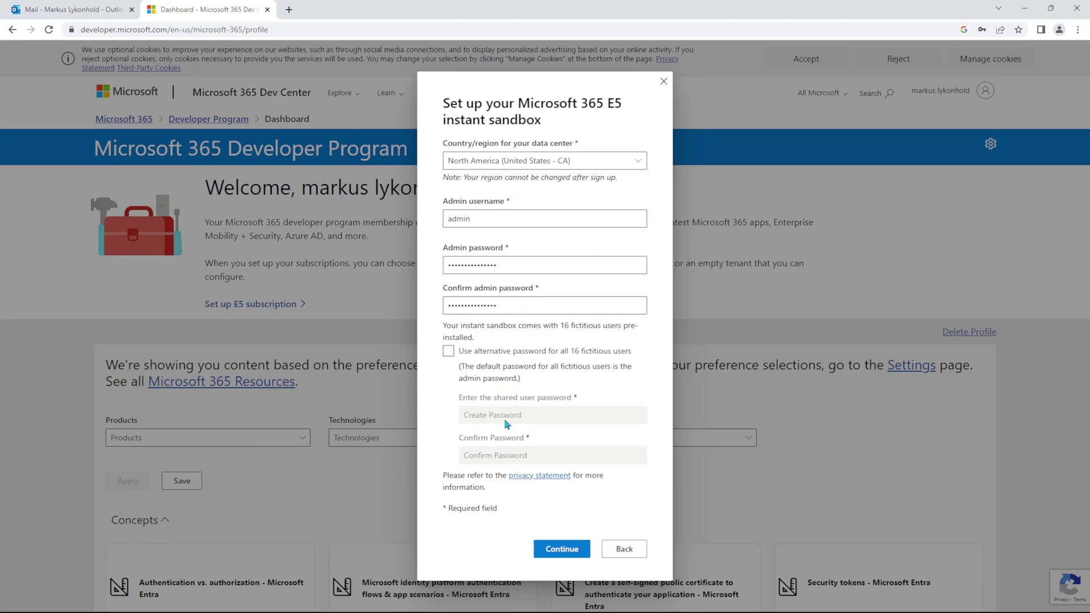
pyautogui.click(574, 554)
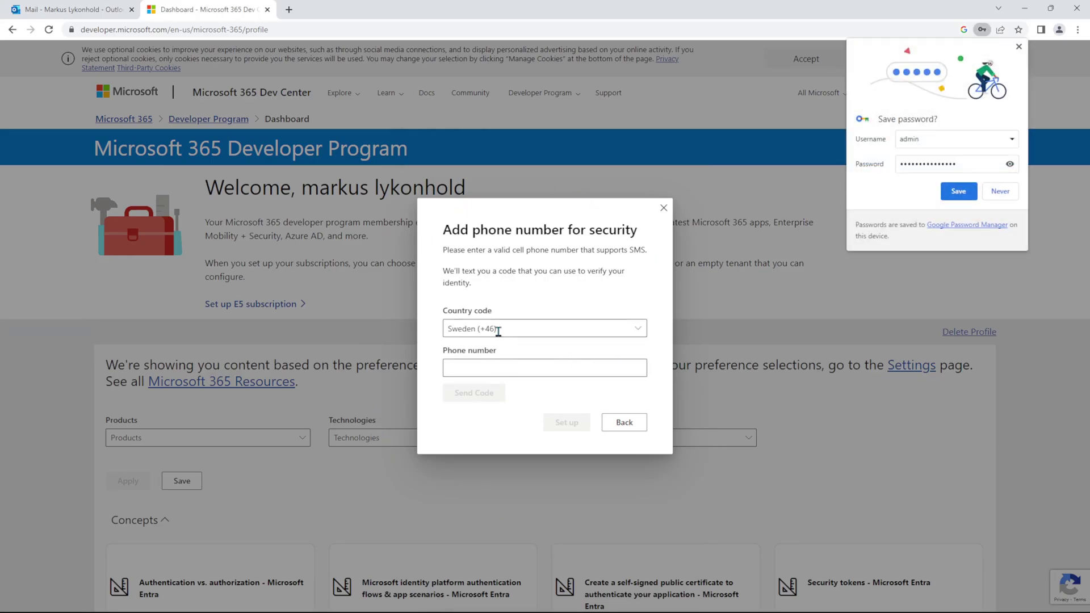
# Step: Leave the security phone number blank and switch to Outlook for the sandbox-ready email
pyautogui.click(488, 371)
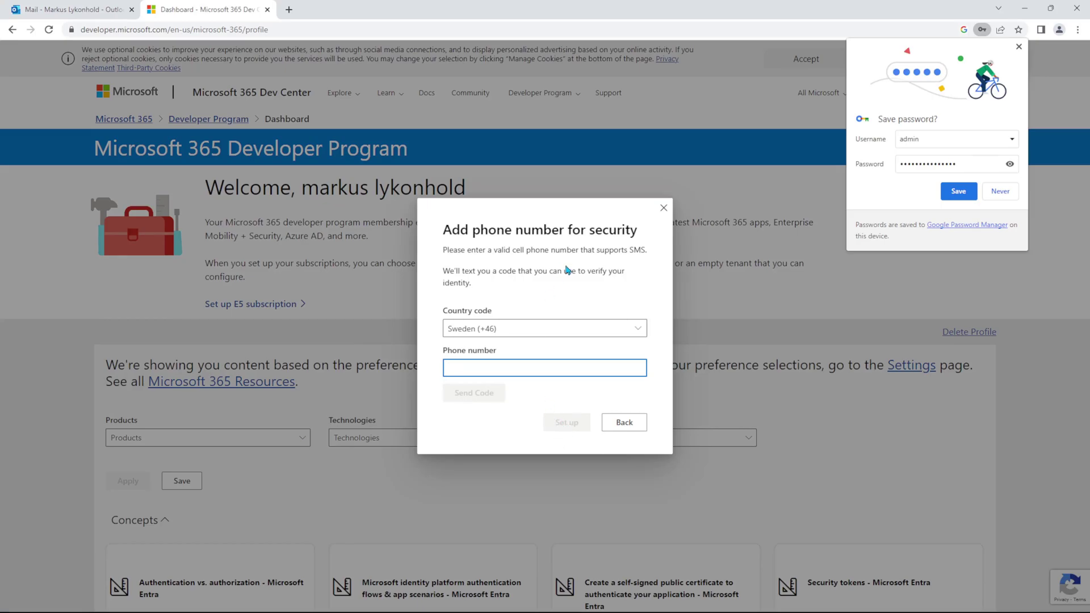
pyautogui.click(92, 12)
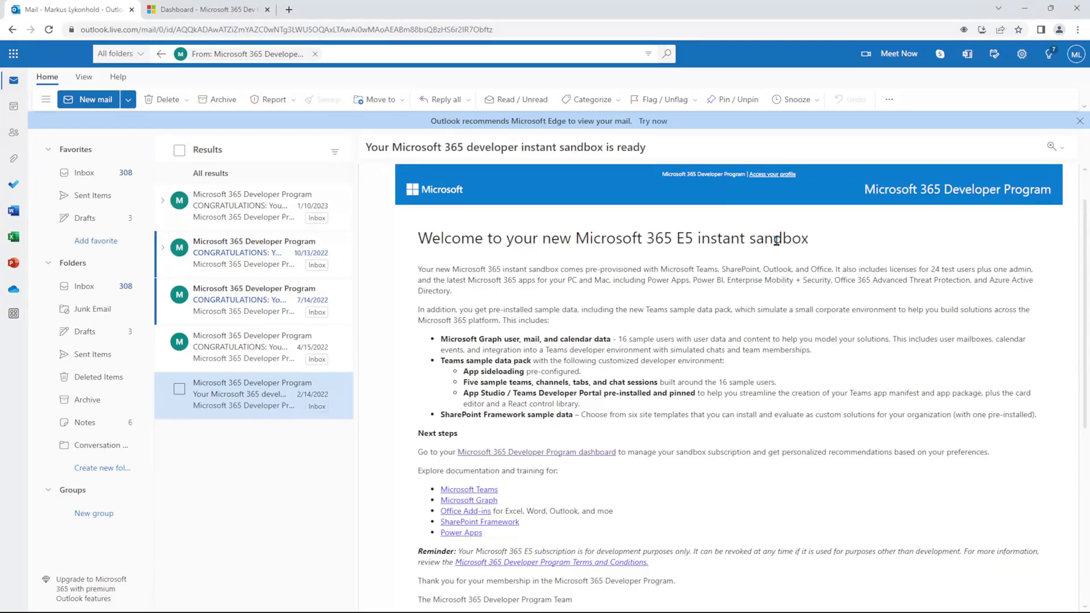
# Step: Read through the sandbox-ready email, then drag the Dashboard tab into its own window
pyautogui.click(233, 9)
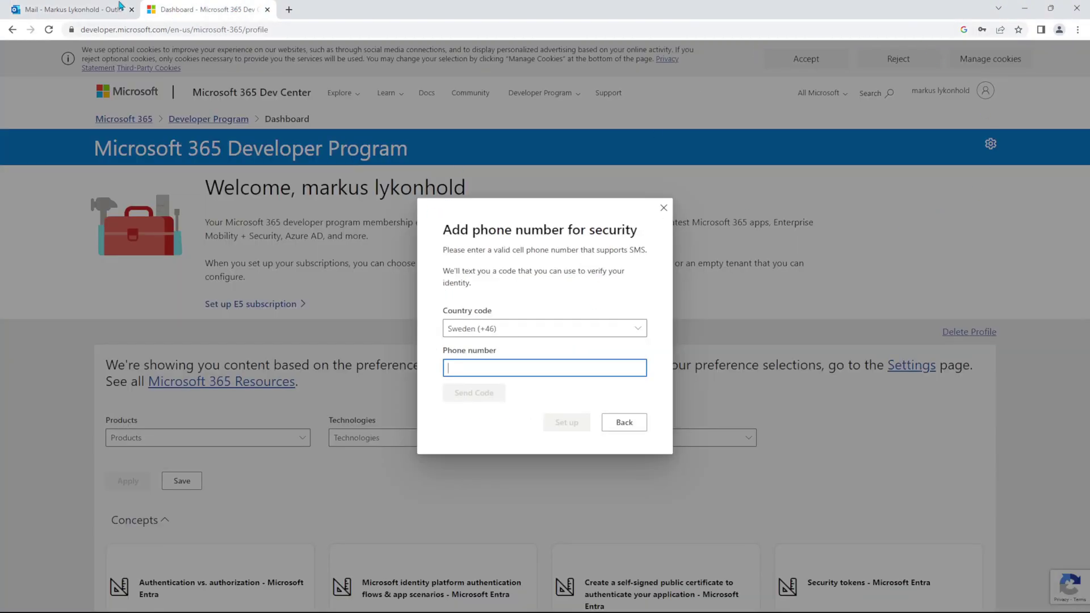
pyautogui.click(130, 16)
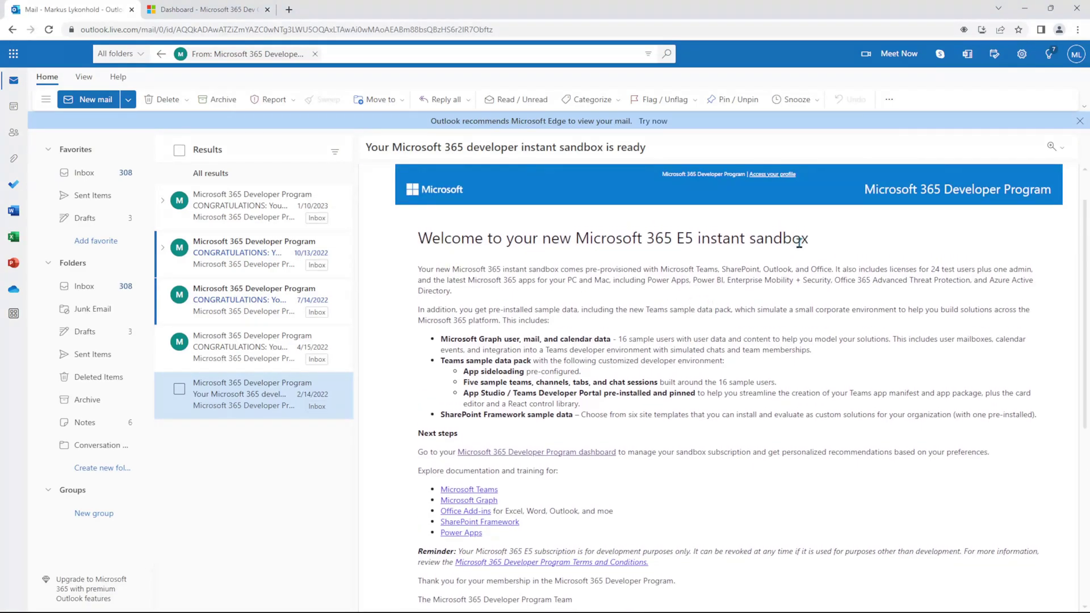
pyautogui.scroll(-1, 709, 357)
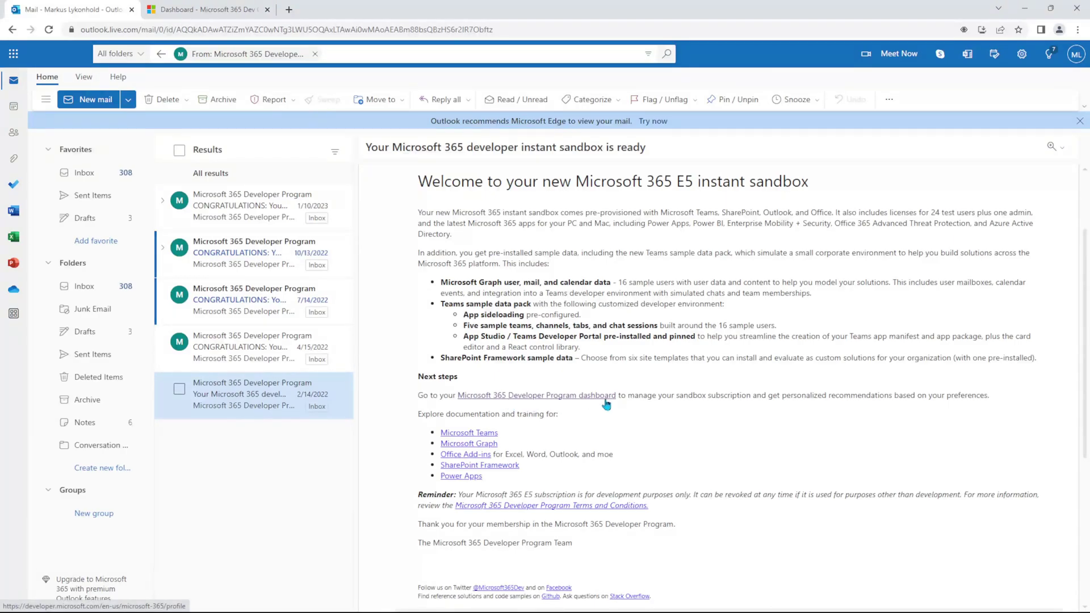
pyautogui.scroll(-2, 623, 392)
pyautogui.scroll(2, 630, 366)
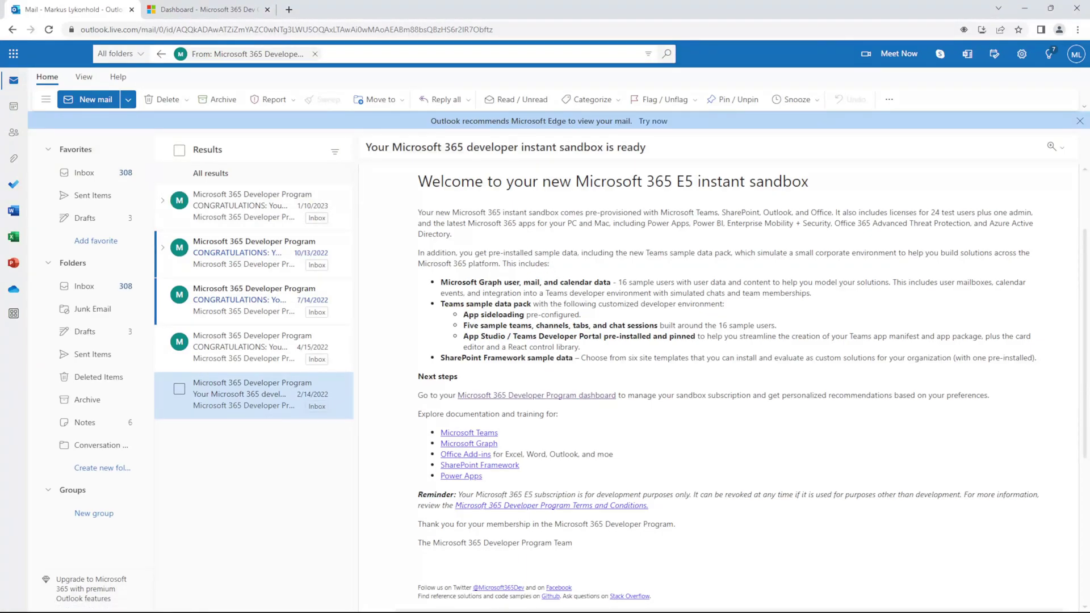
pyautogui.moveTo(205, 9); pyautogui.dragTo(169, 6)
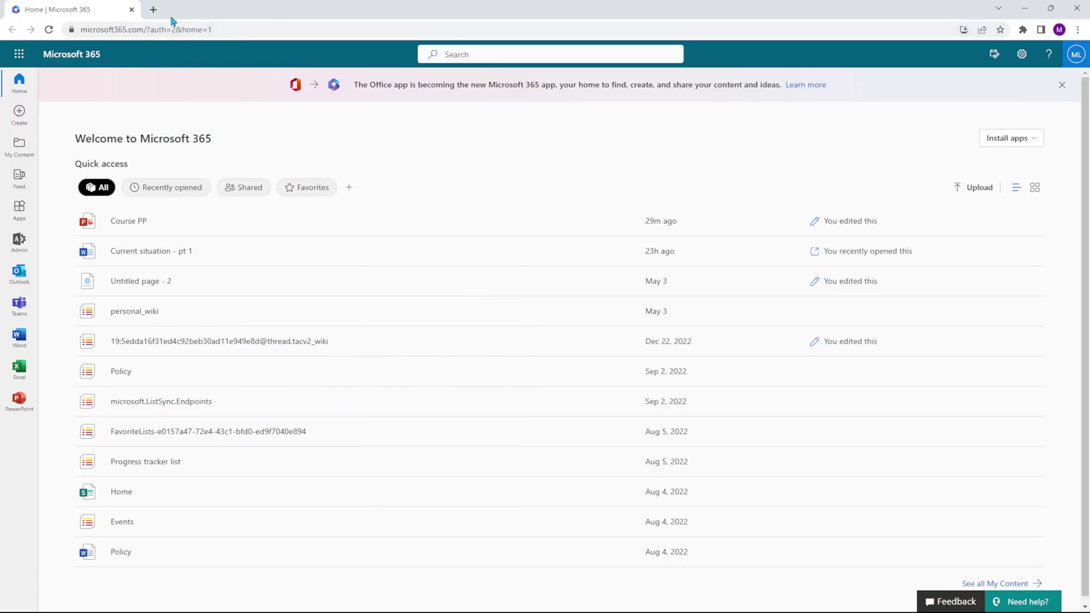
# Step: Sign in to office.com in a new tab and show the Microsoft 365 app launcher
pyautogui.click(154, 9)
pyautogui.write('office.com')
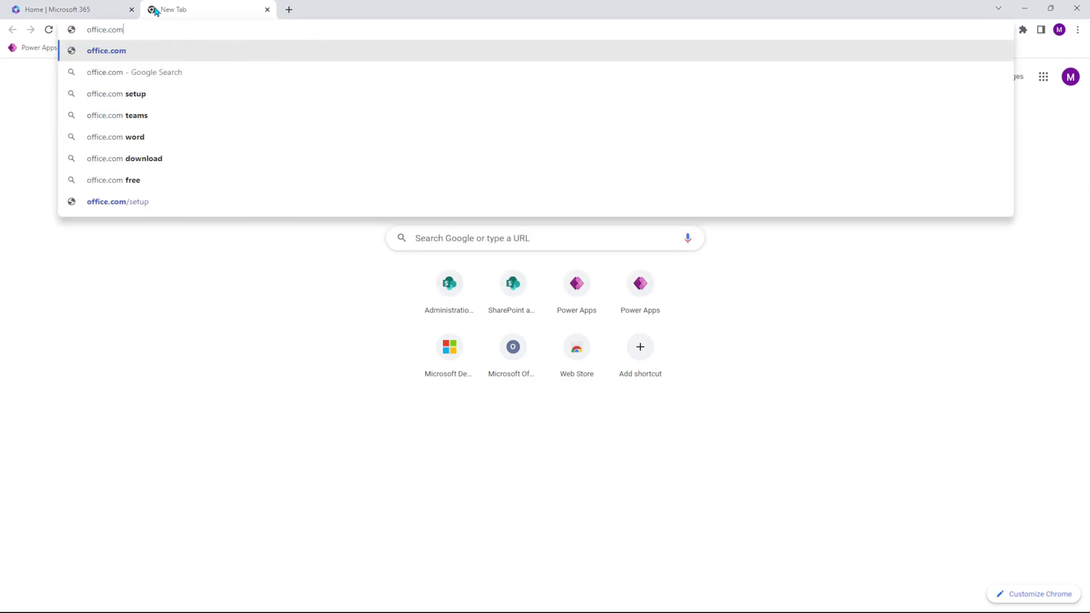
pyautogui.press('Return')
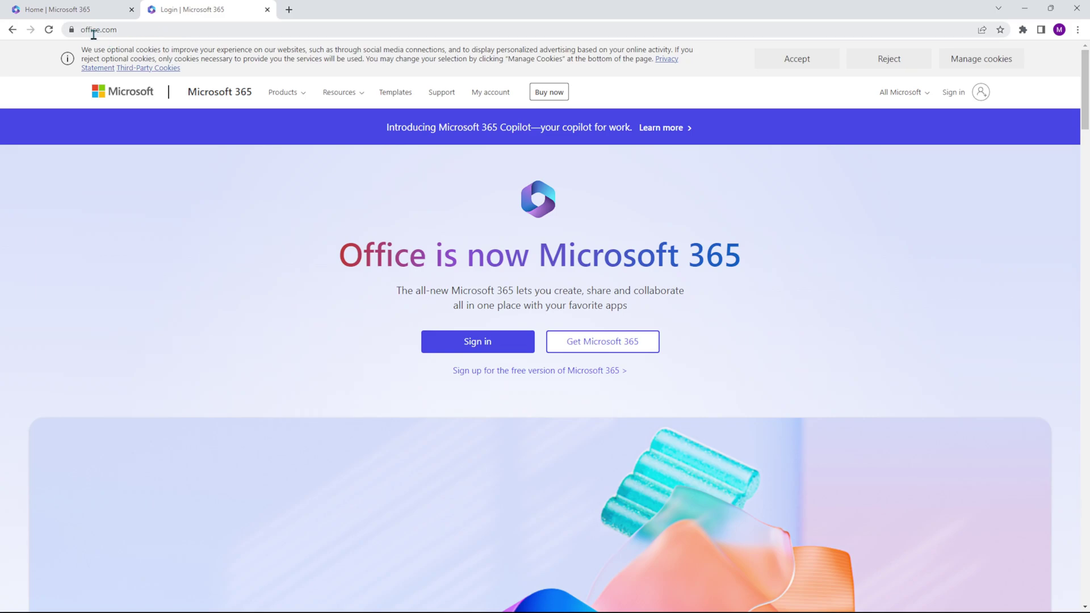
pyautogui.click(966, 98)
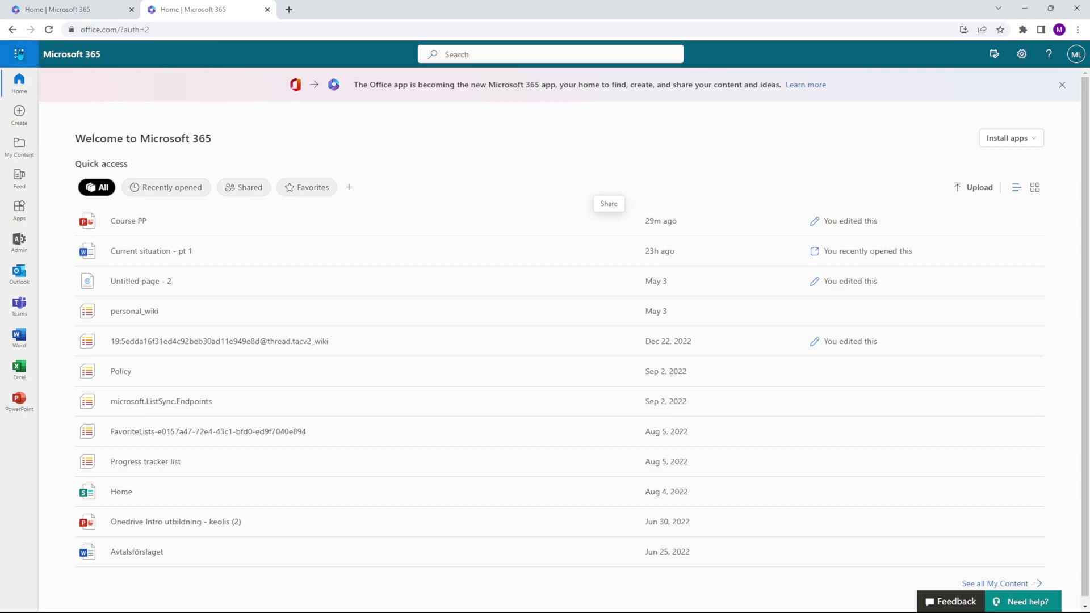
pyautogui.click(19, 55)
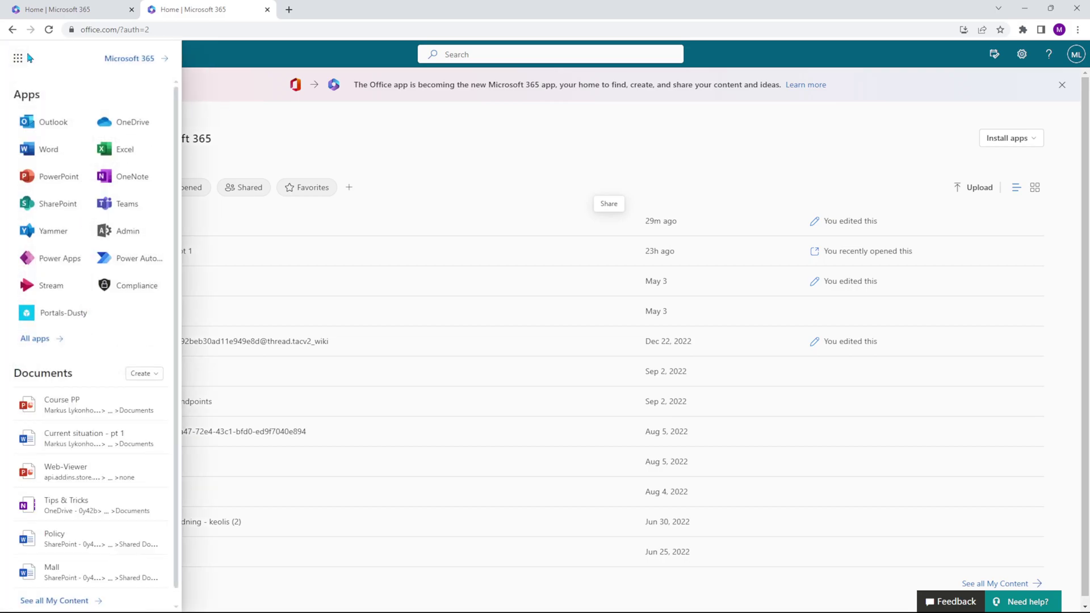
# Step: Launch Power Apps from the app list and go to its Solutions page
pyautogui.click(62, 260)
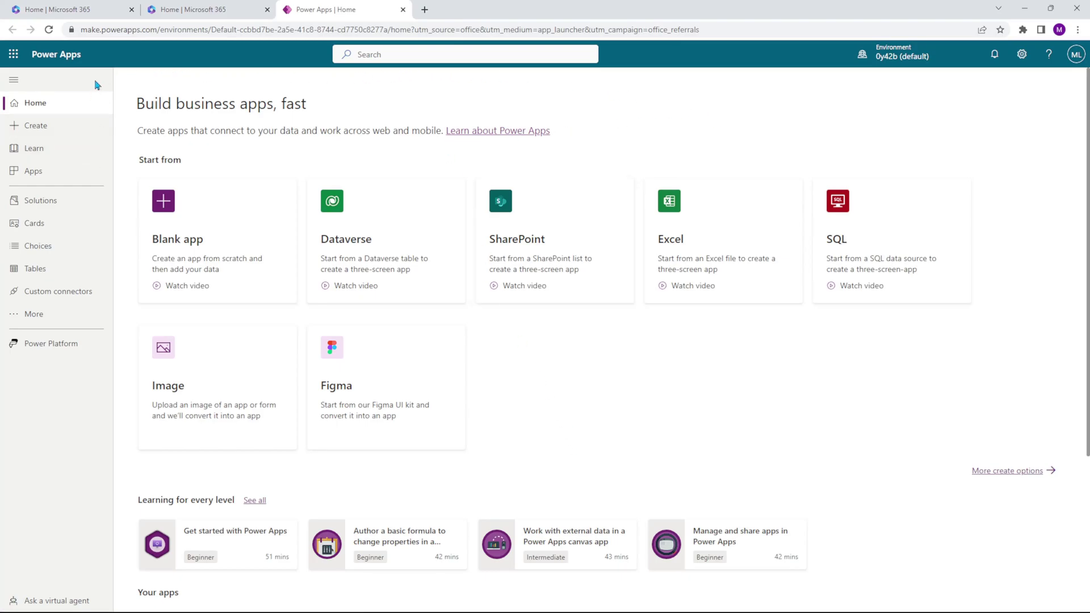
pyautogui.click(63, 200)
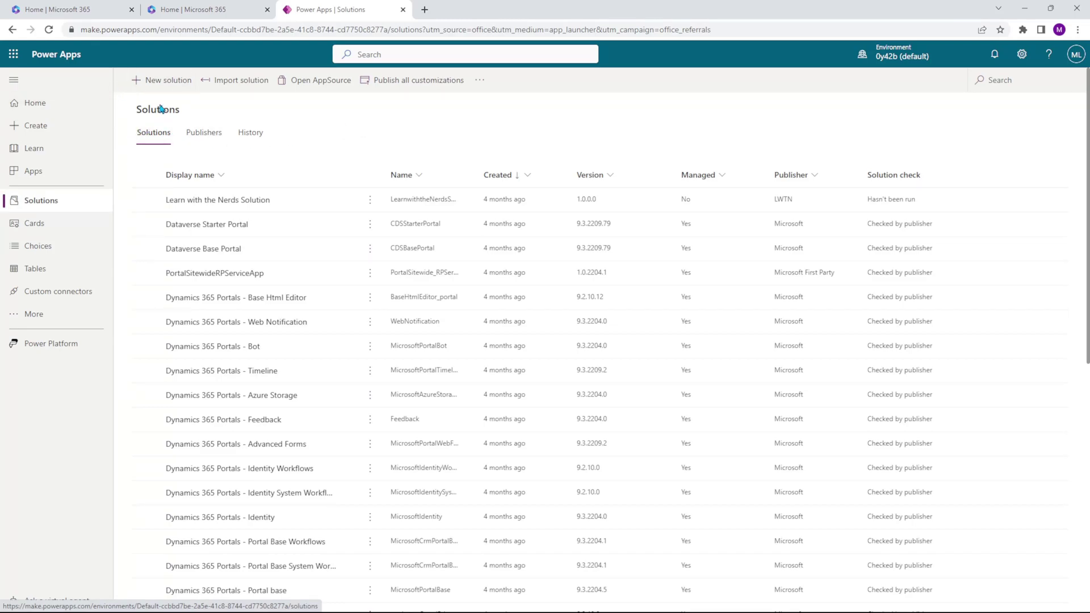
# Step: Create solution 'Youtube course' (name Youtubecourse) with the Default Publisher, version 1.0.0.0
pyautogui.click(166, 86)
pyautogui.write('Youtube course')
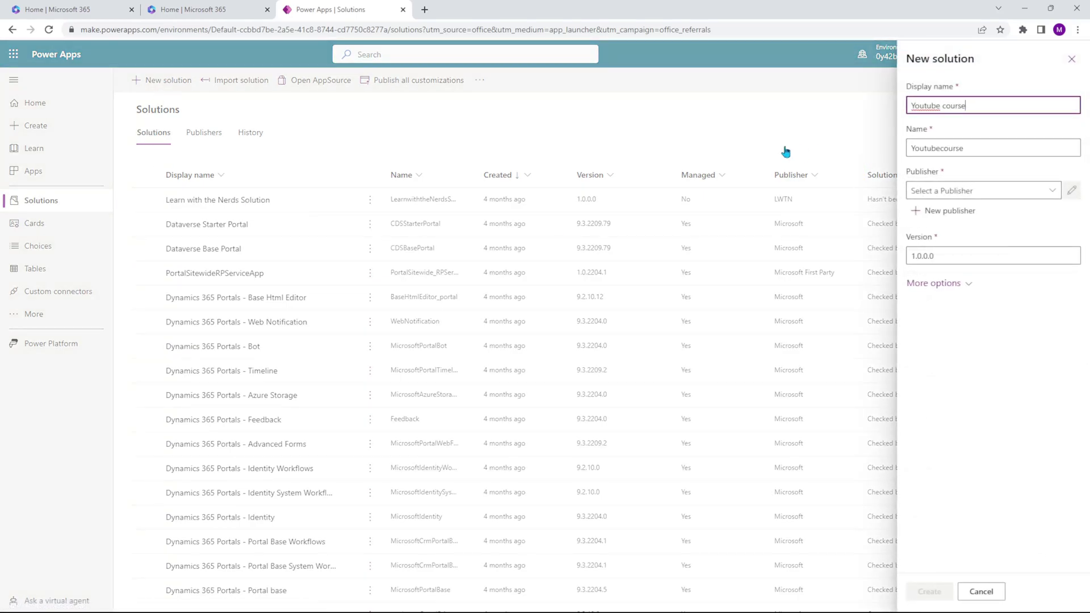
pyautogui.click(947, 145)
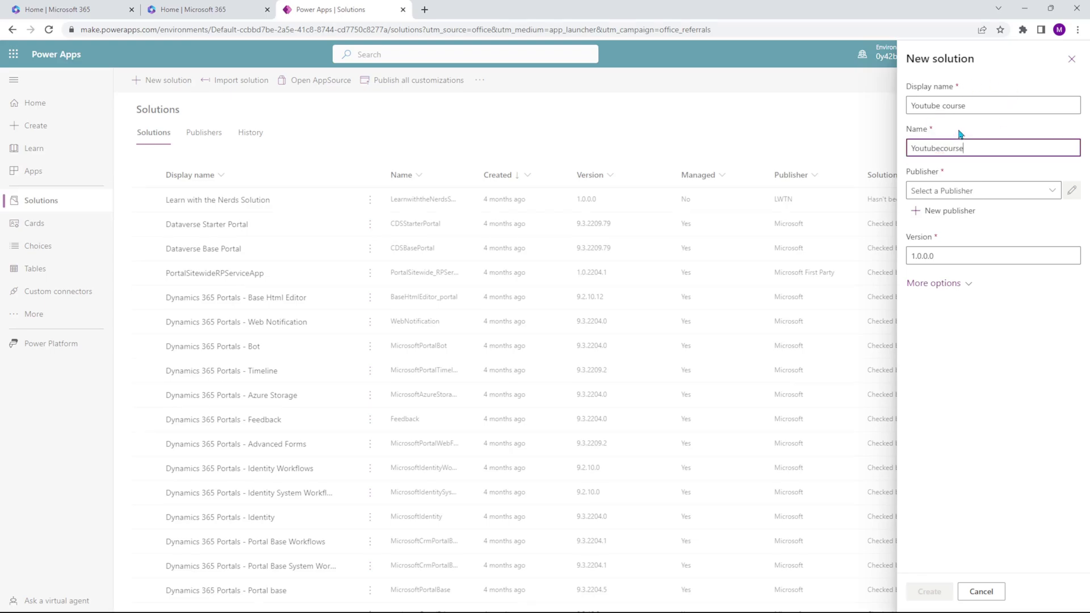
pyautogui.click(1052, 191)
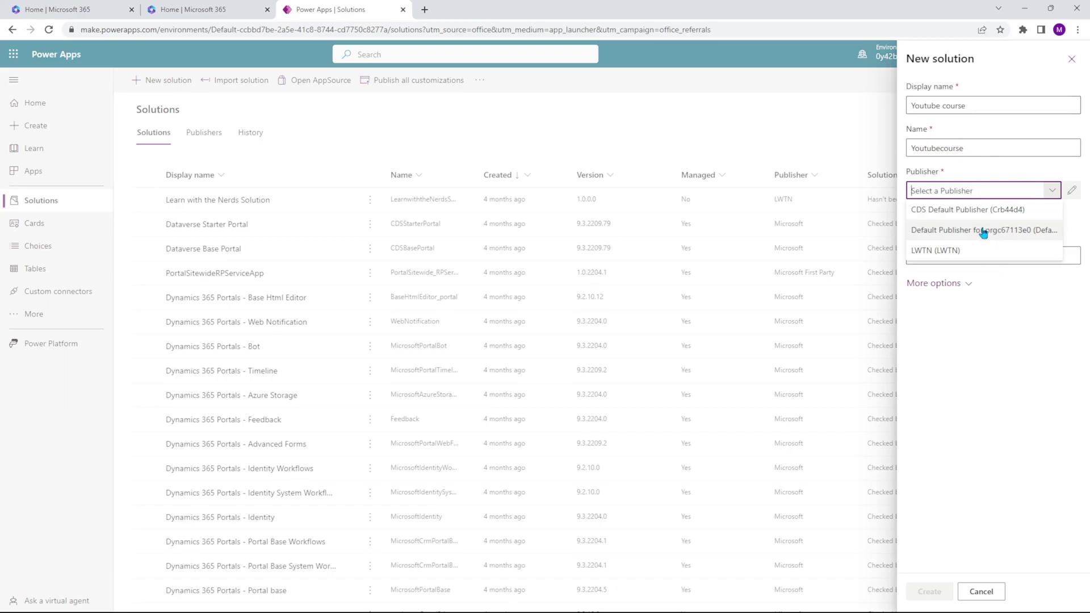
pyautogui.click(944, 234)
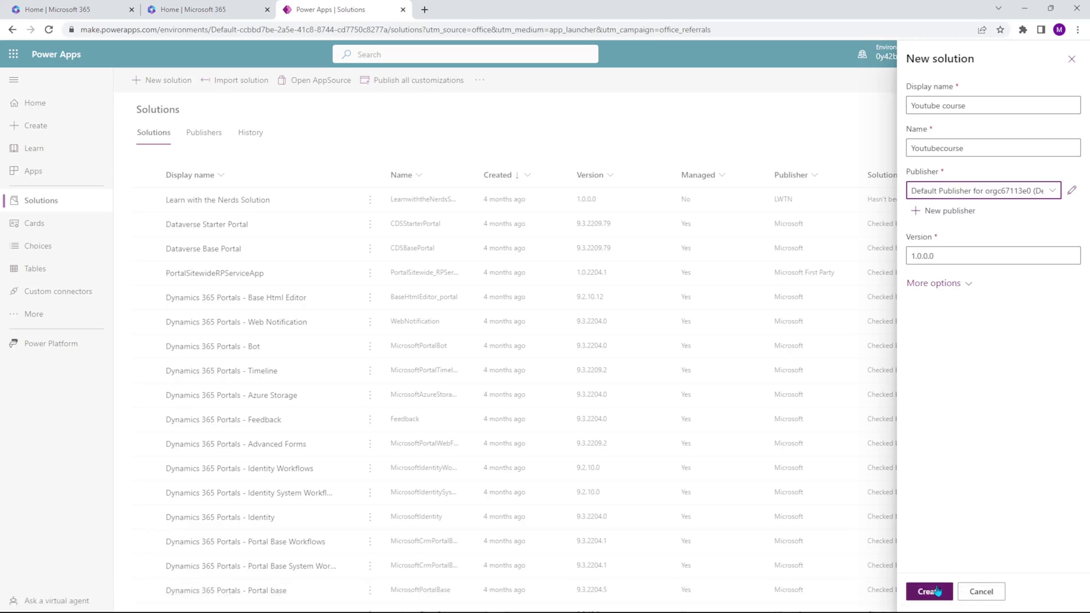
pyautogui.click(938, 592)
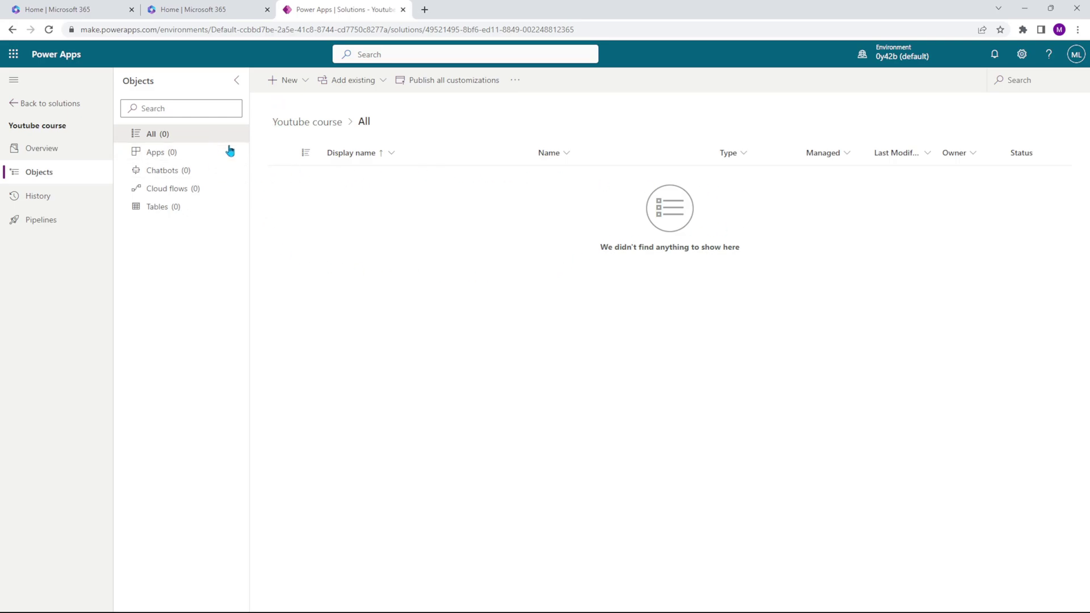
pyautogui.click(302, 84)
pyautogui.moveTo(304, 104)
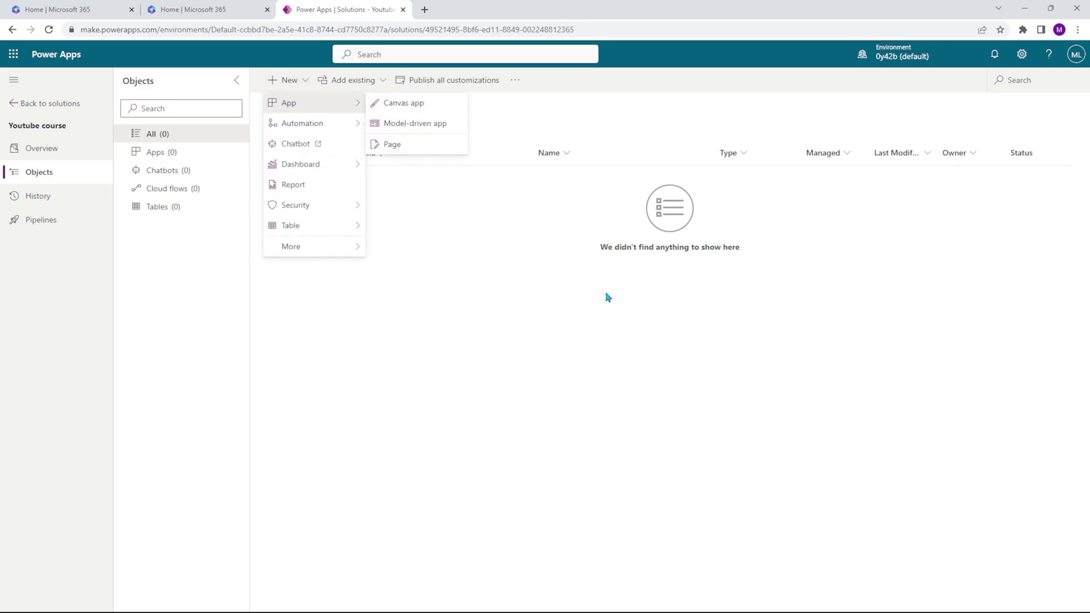
pyautogui.click(628, 243)
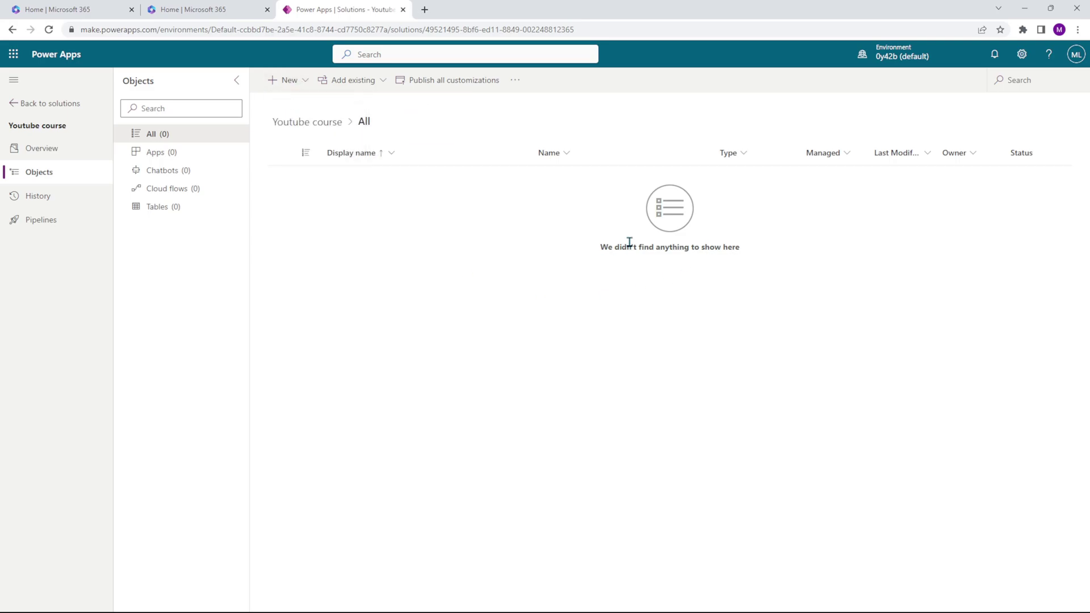